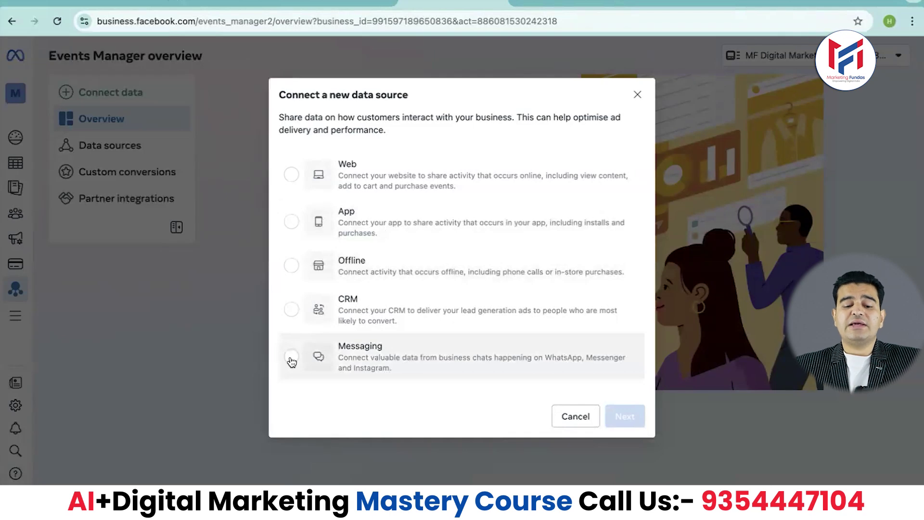
# Step: Connect a new Web data source and create its dataset named "MF WEB Pixel 1", keeping the Conversions API Gateway demo request
pyautogui.click(292, 179)
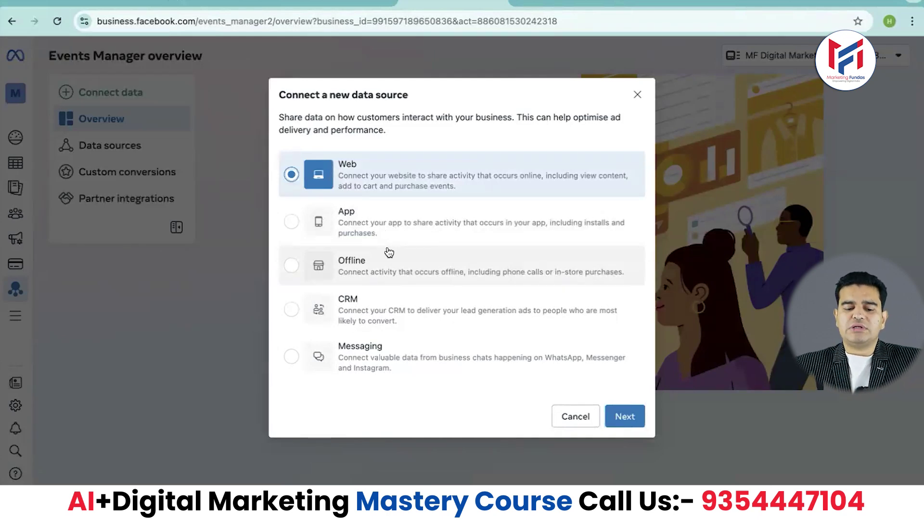
pyautogui.click(626, 416)
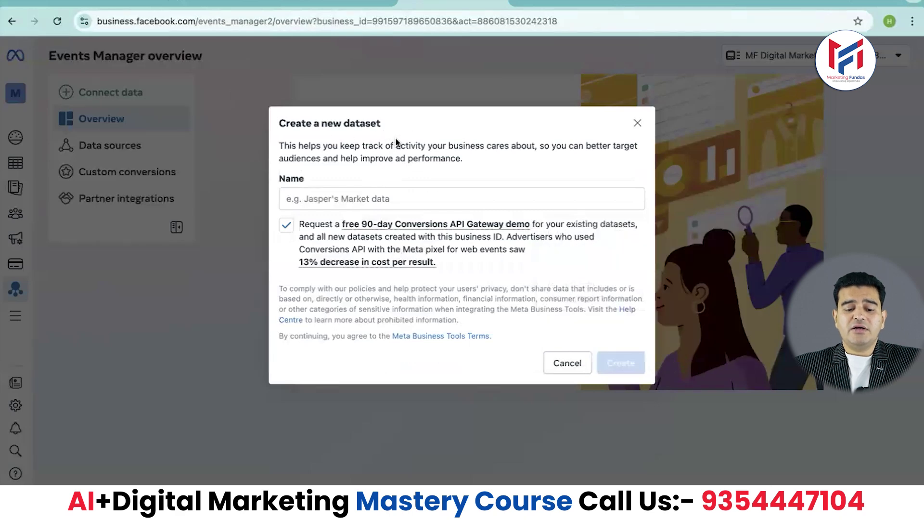
pyautogui.click(410, 193)
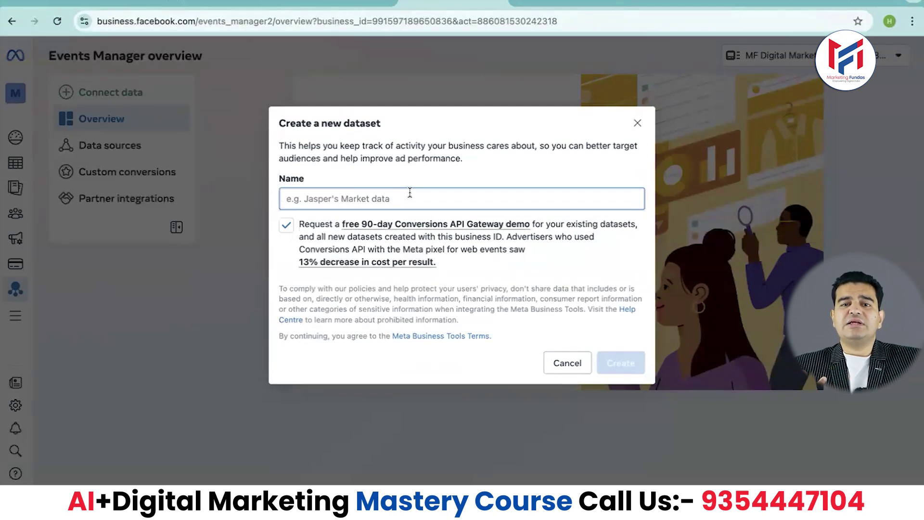
pyautogui.write('MF WEB Pixel 1')
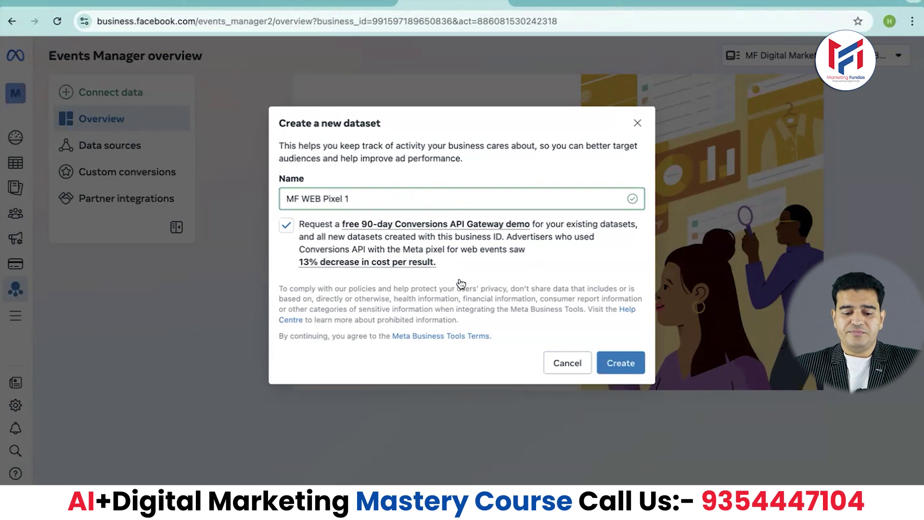
pyautogui.click(627, 363)
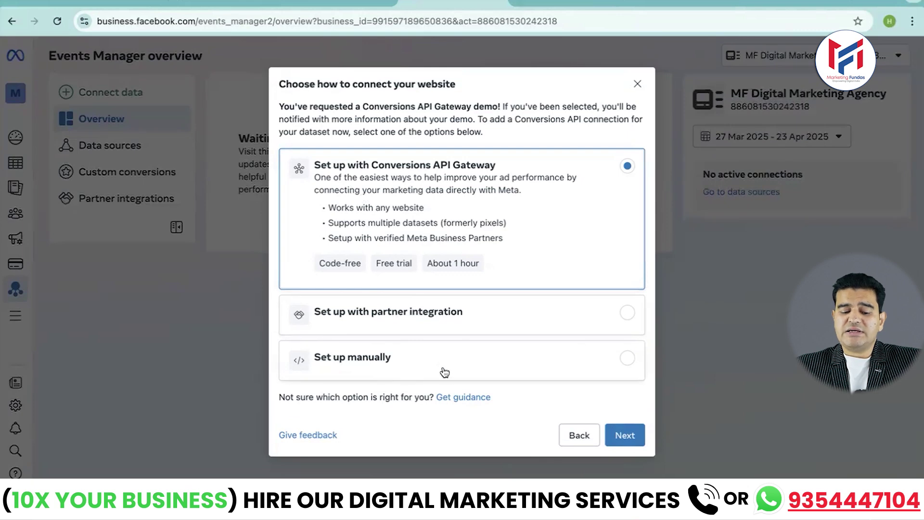
# Step: Choose to set up the website connection manually, using the Meta pixel only option
pyautogui.click(630, 360)
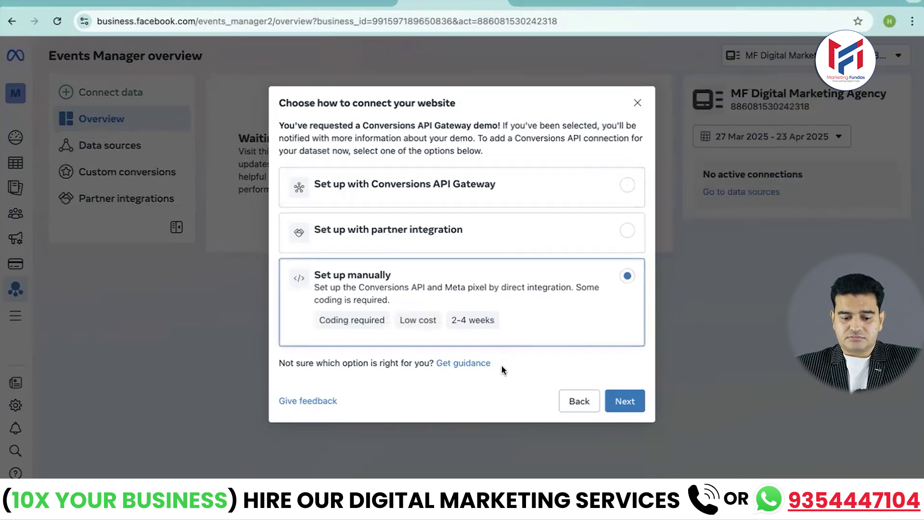
pyautogui.click(626, 402)
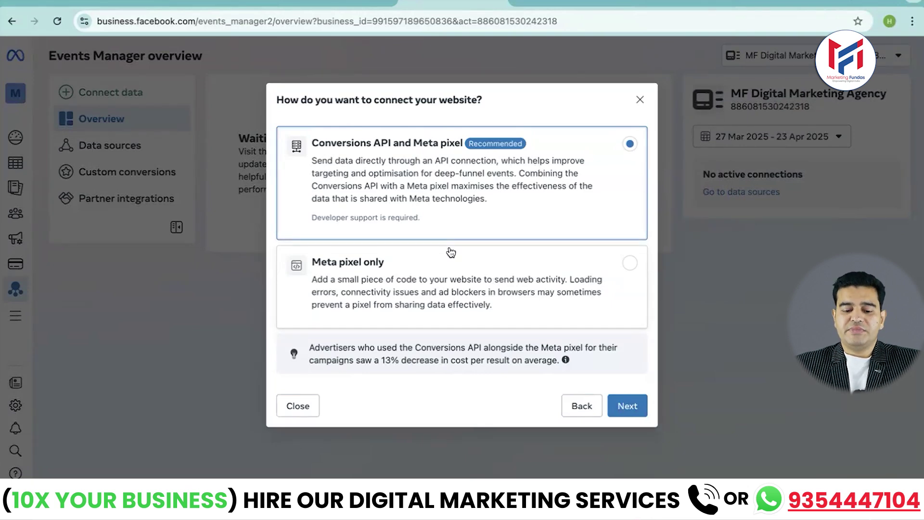
pyautogui.click(629, 263)
pyautogui.click(628, 407)
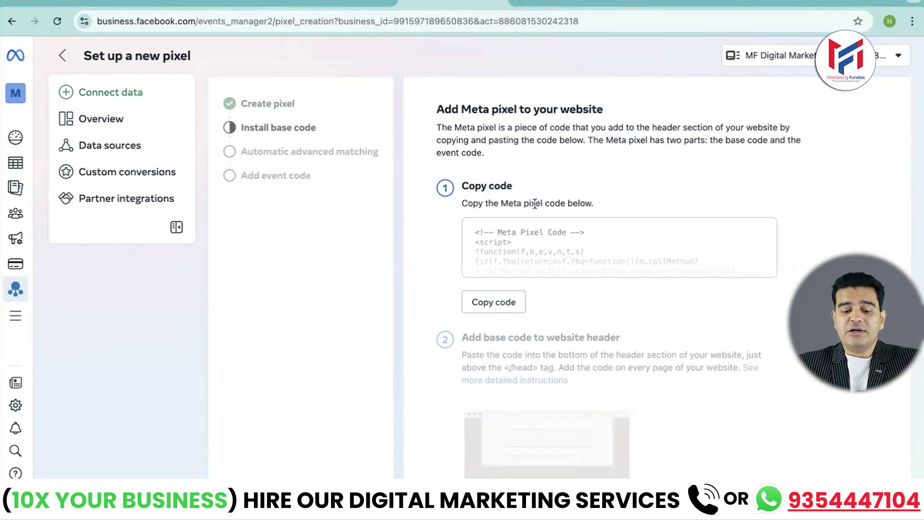
# Step: Copy the Meta pixel base code and view the instructions for adding it to the website header
pyautogui.scroll(-1, 528, 246)
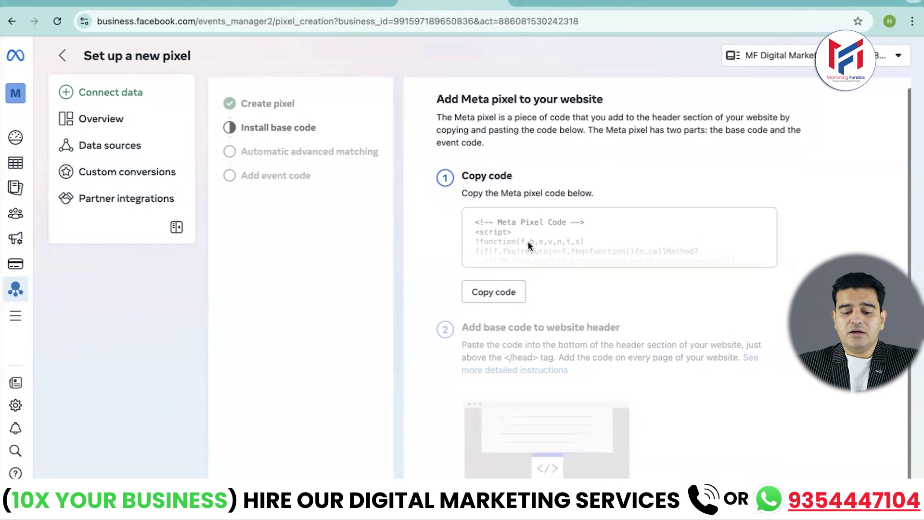
pyautogui.click(491, 296)
pyautogui.scroll(-5, 601, 308)
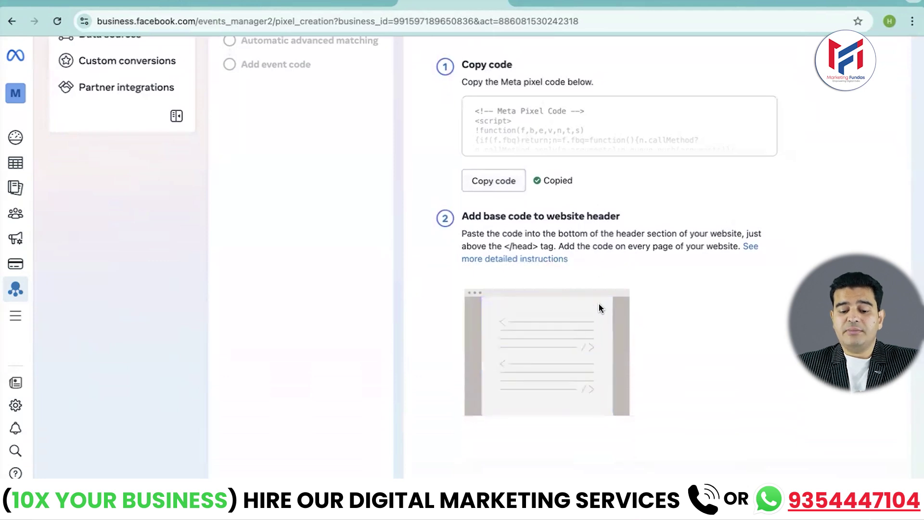
pyautogui.scroll(1, 685, 140)
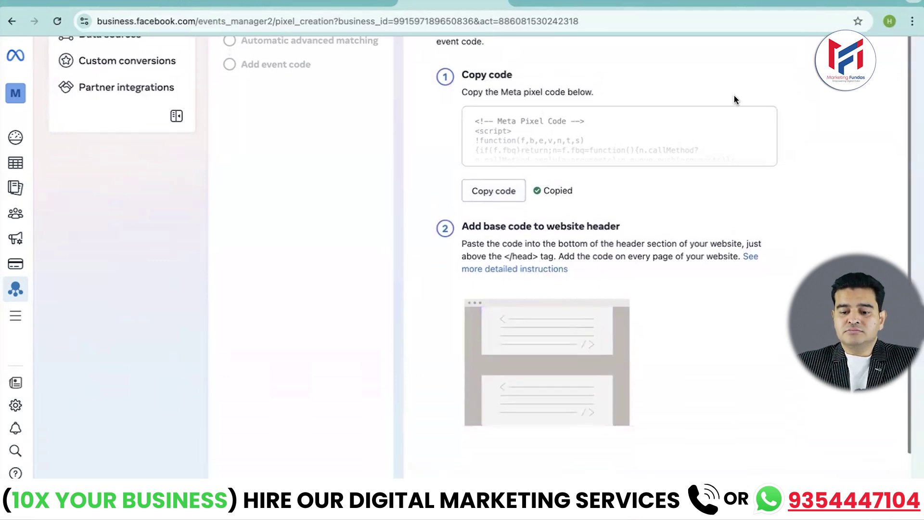
# Step: Switch to the WordPress admin of marketingfundas.co.in and open the Astra theme's header.php in the Theme File Editor
pyautogui.click(663, 1)
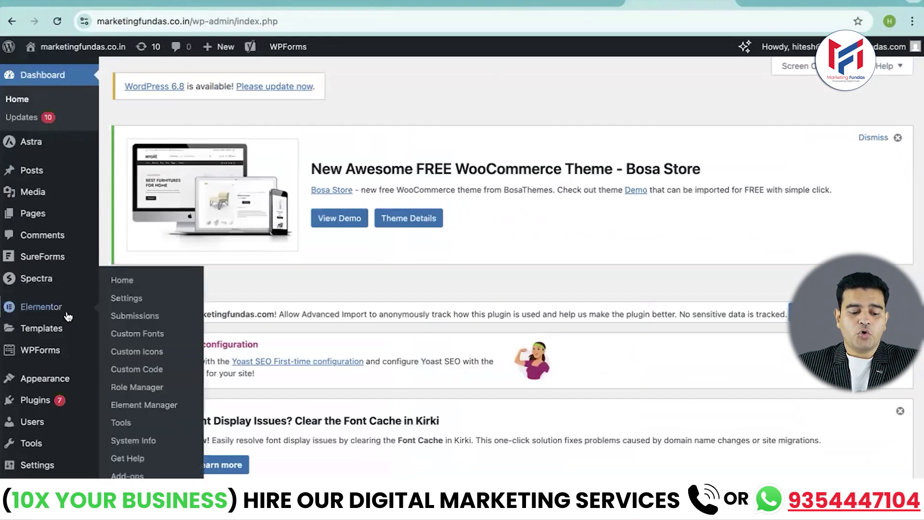
pyautogui.scroll(-3, 48, 354)
pyautogui.moveTo(50, 357)
pyautogui.moveTo(45, 337)
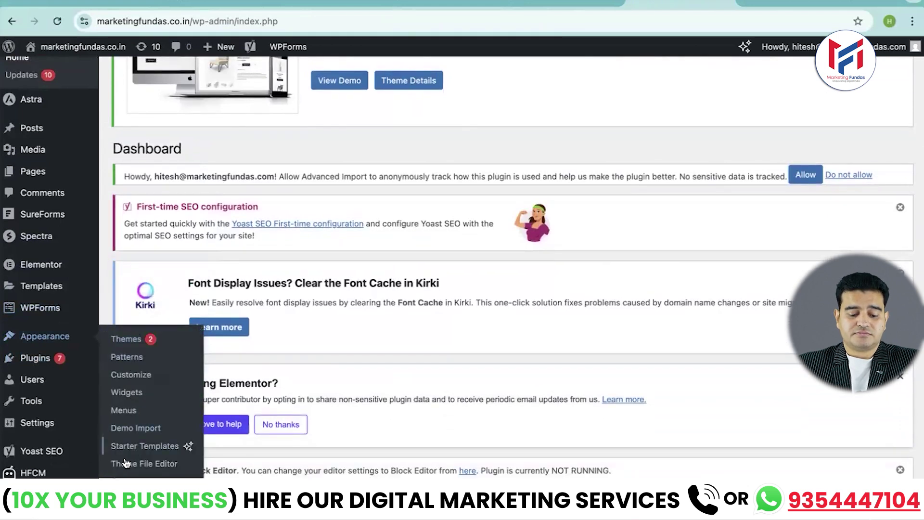
pyautogui.moveTo(77, 337)
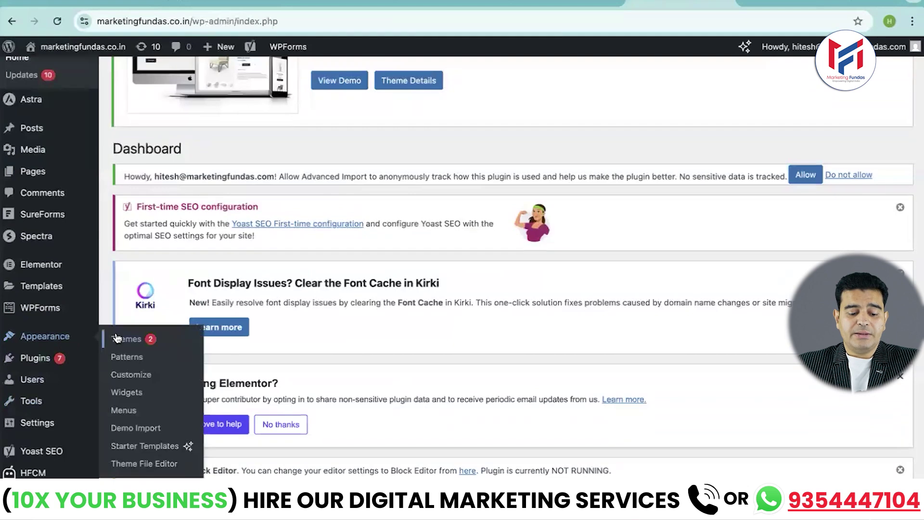
pyautogui.click(126, 464)
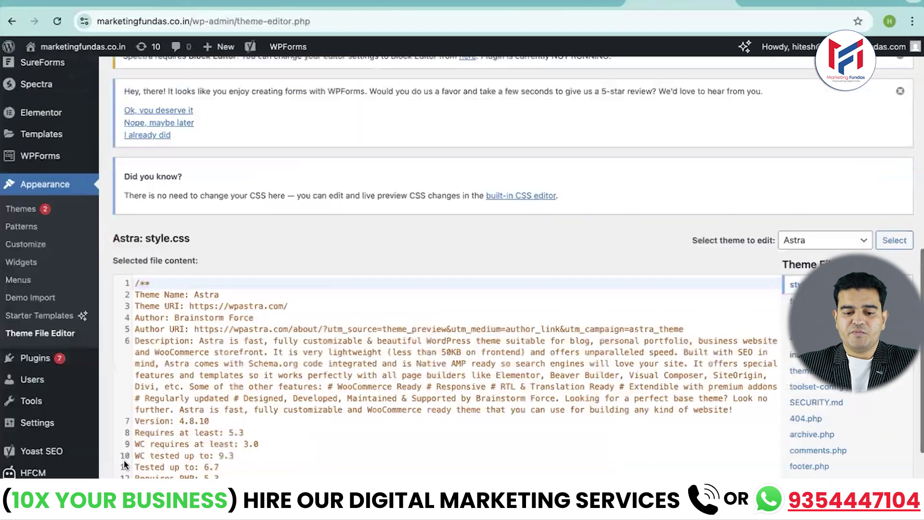
pyautogui.scroll(-2, 904, 389)
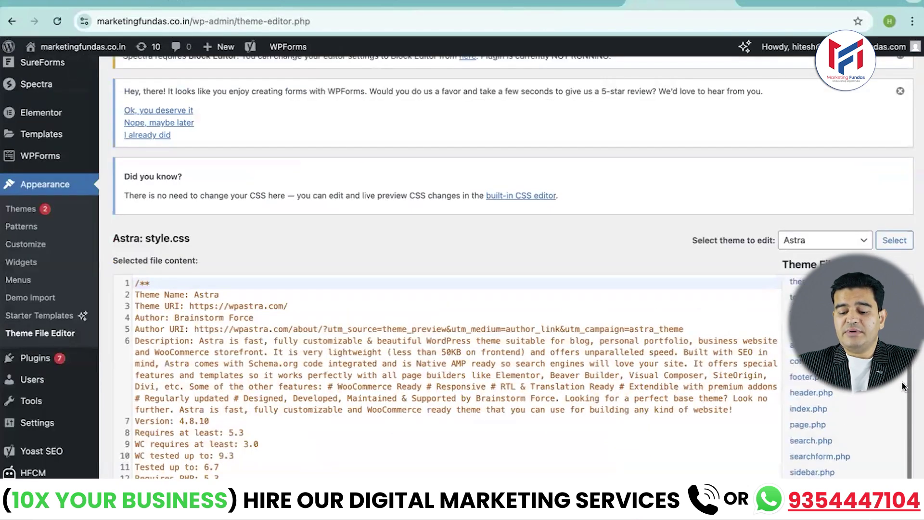
pyautogui.click(825, 396)
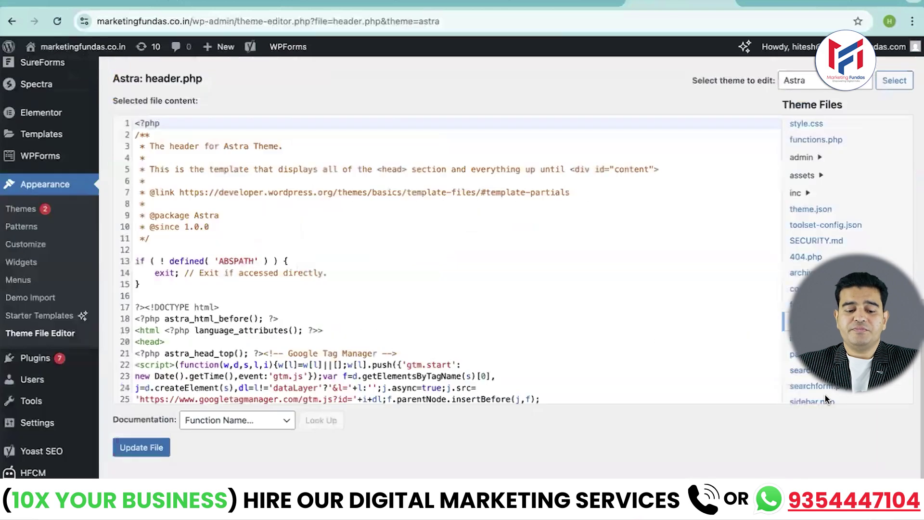
# Step: Paste the copied Meta pixel code directly after the opening <head> tag in header.php
pyautogui.scroll(-1, 435, 310)
pyautogui.scroll(-5, 435, 310)
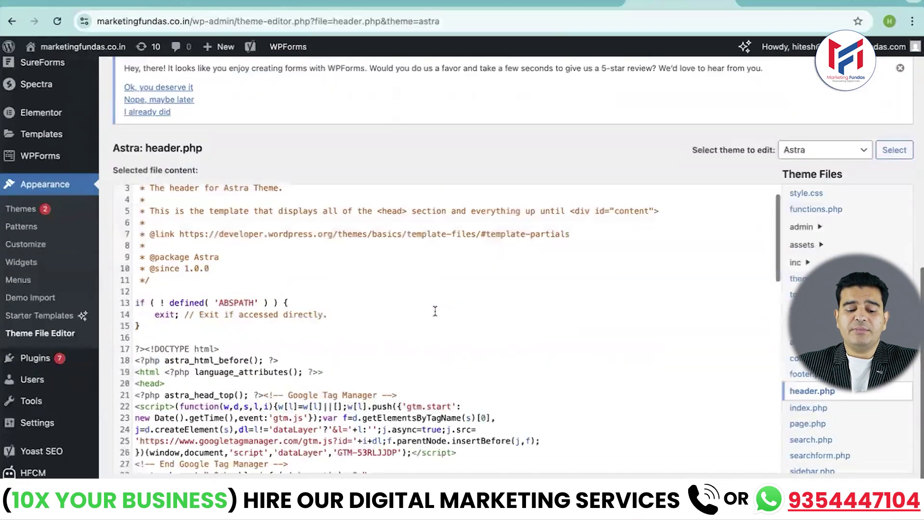
pyautogui.scroll(-4, 419, 309)
pyautogui.scroll(1, 436, 312)
pyautogui.scroll(3, 435, 312)
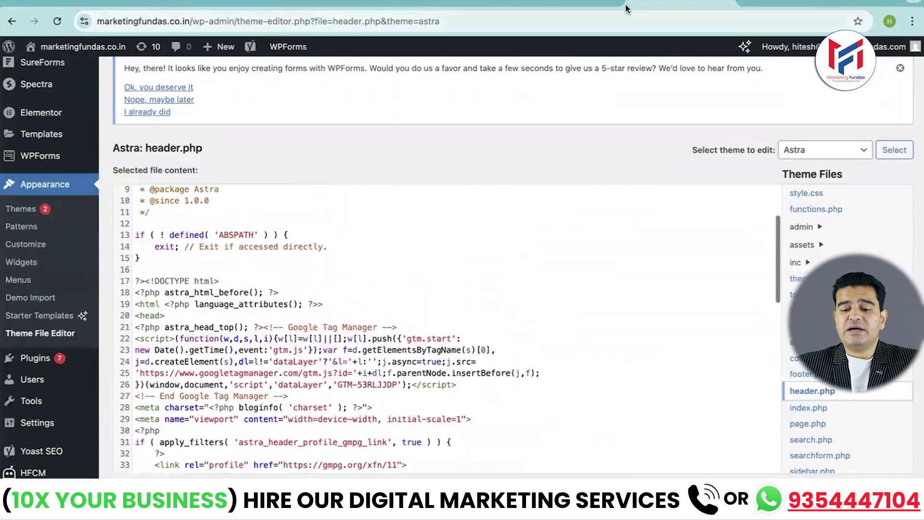
pyautogui.click(452, 3)
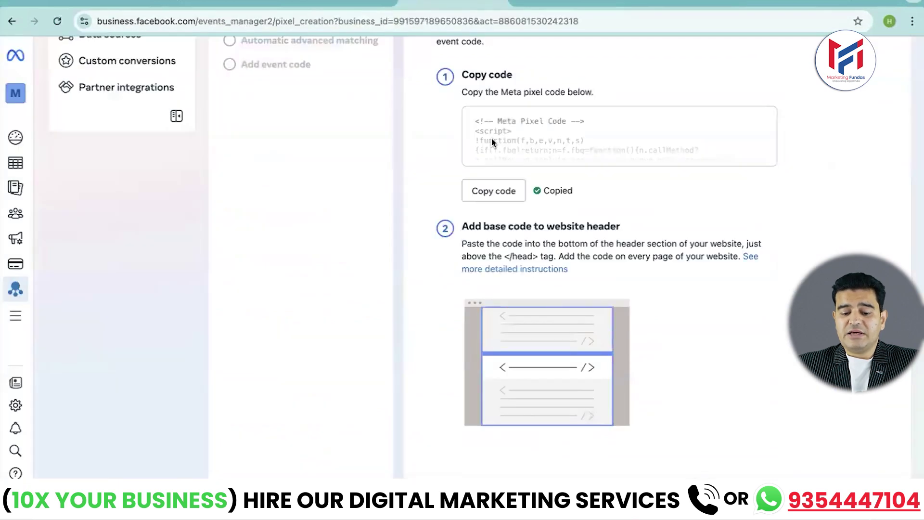
pyautogui.scroll(2, 452, 154)
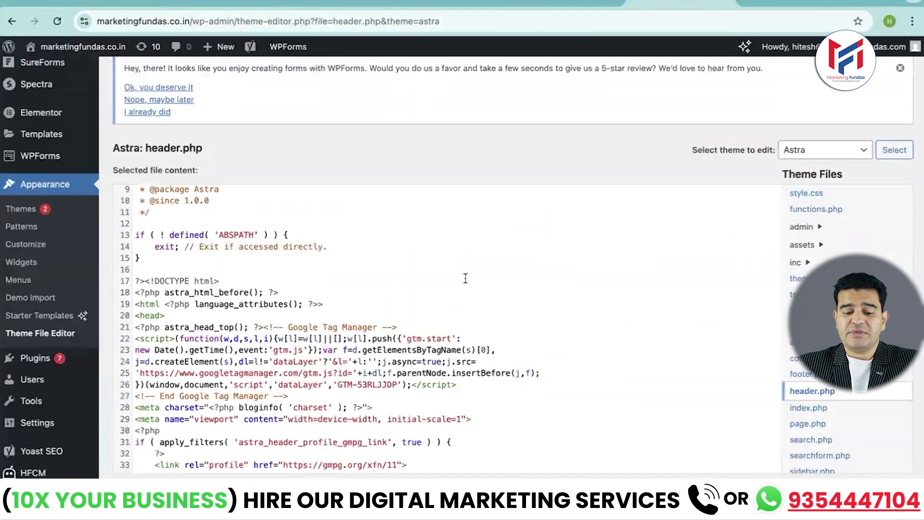
pyautogui.scroll(-1, 465, 278)
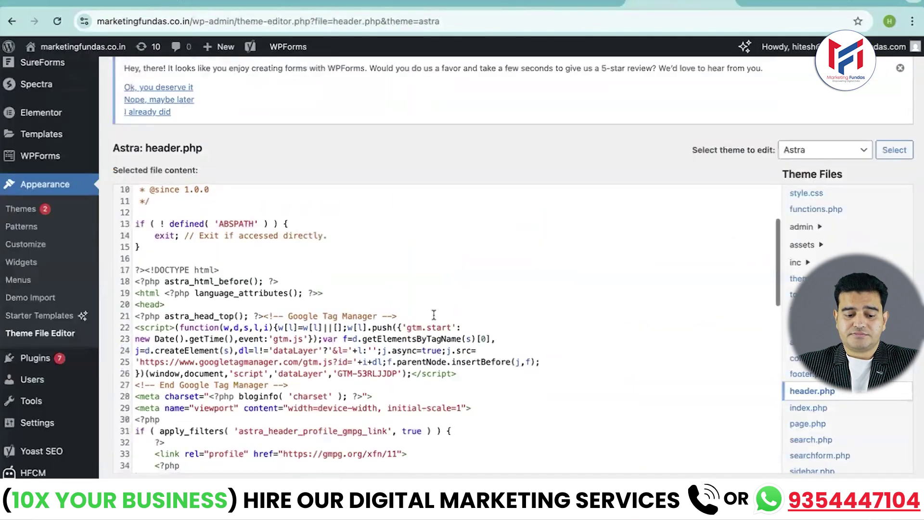
pyautogui.scroll(2, 448, 296)
pyautogui.scroll(-1, 224, 313)
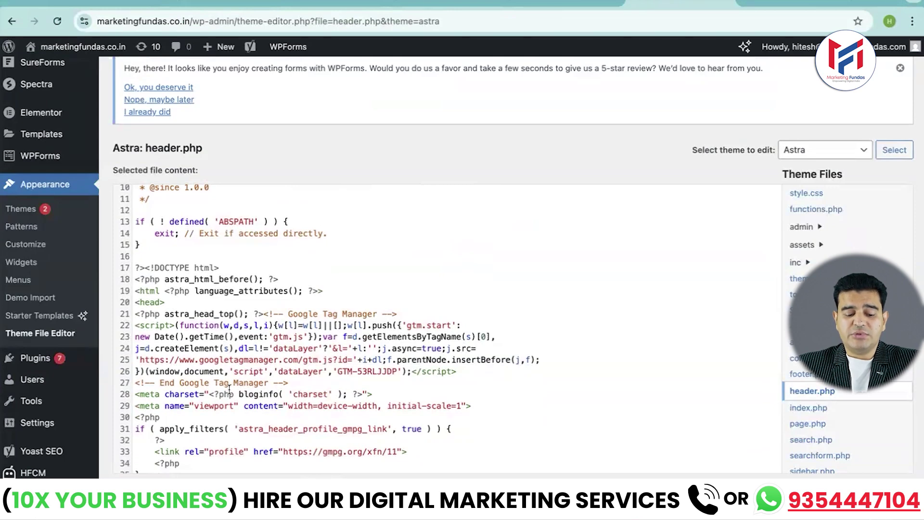
pyautogui.click(196, 305)
pyautogui.hotkey('ctrl', 'v')
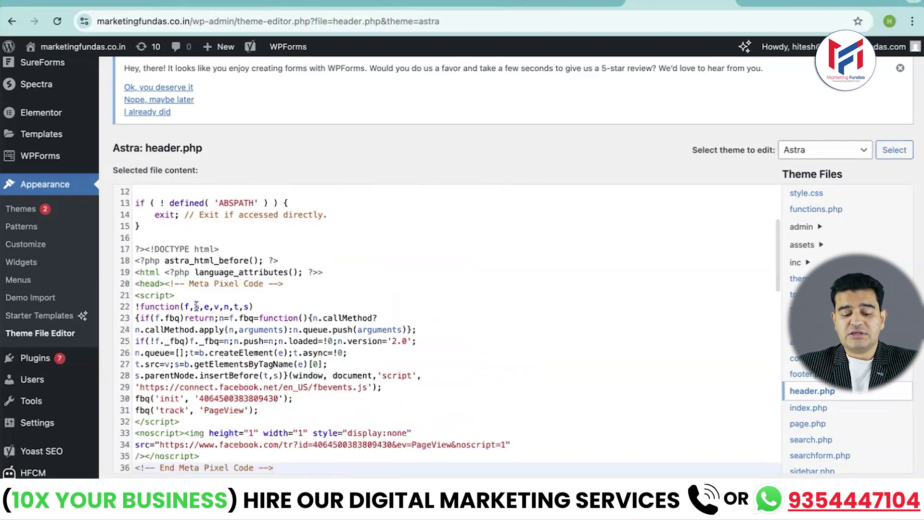
# Step: Look through the rest of header.php and save the edited file
pyautogui.scroll(-1, 439, 309)
pyautogui.scroll(-15, 439, 310)
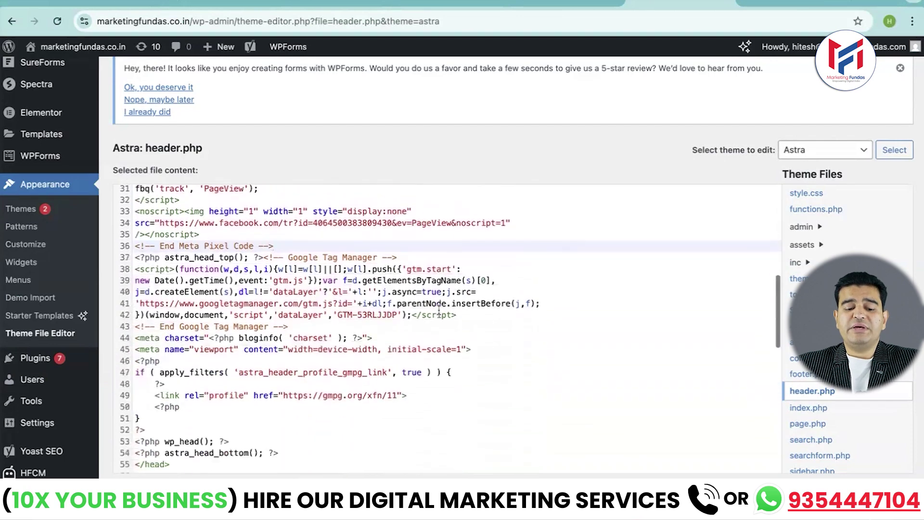
pyautogui.scroll(-5, 439, 310)
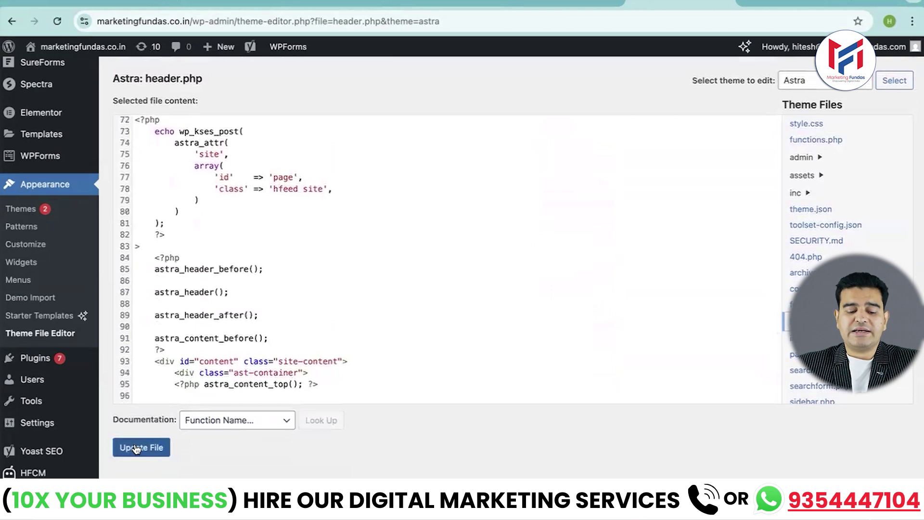
pyautogui.click(156, 455)
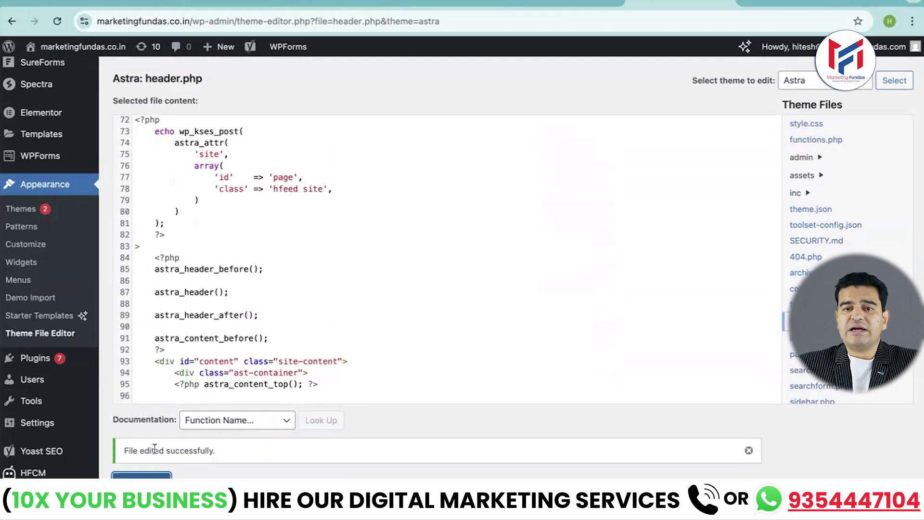
pyautogui.scroll(-1, 154, 448)
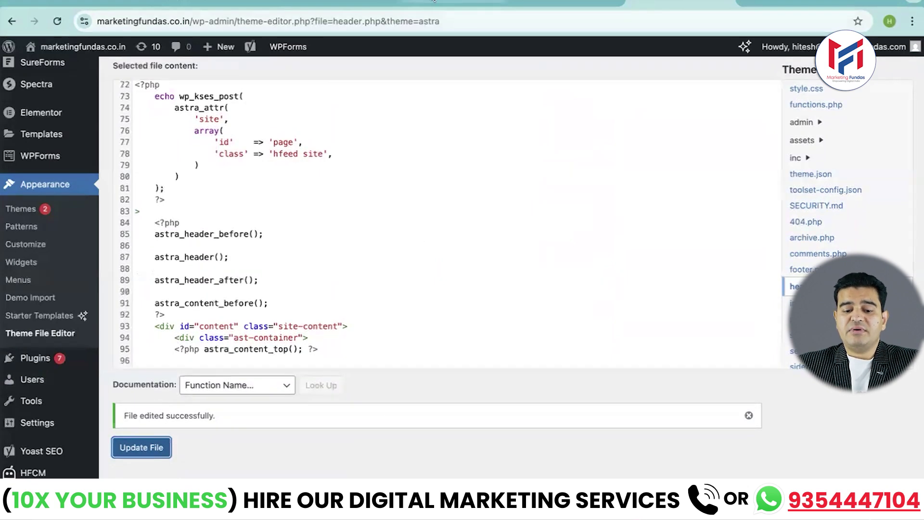
# Step: Switch back to Meta Events Manager and review the overview of the MF WEB Pixel 1 data source
pyautogui.click(434, 2)
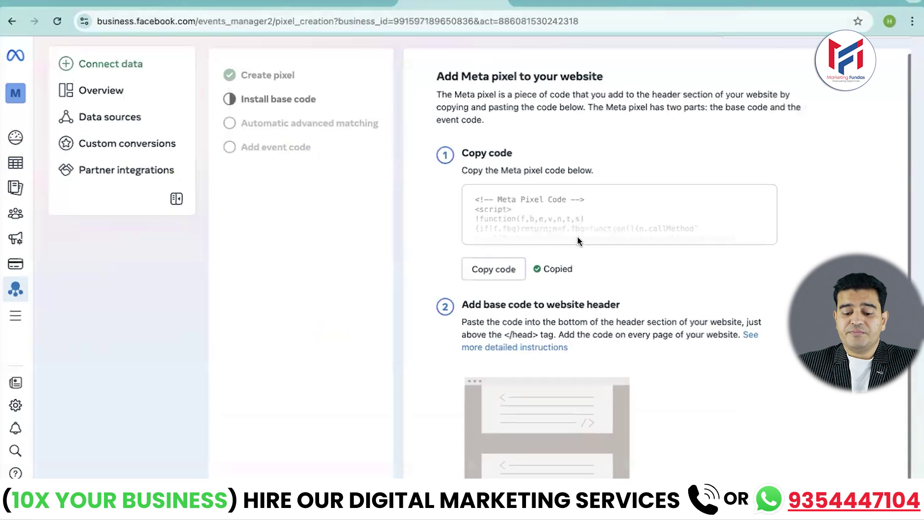
pyautogui.click(104, 118)
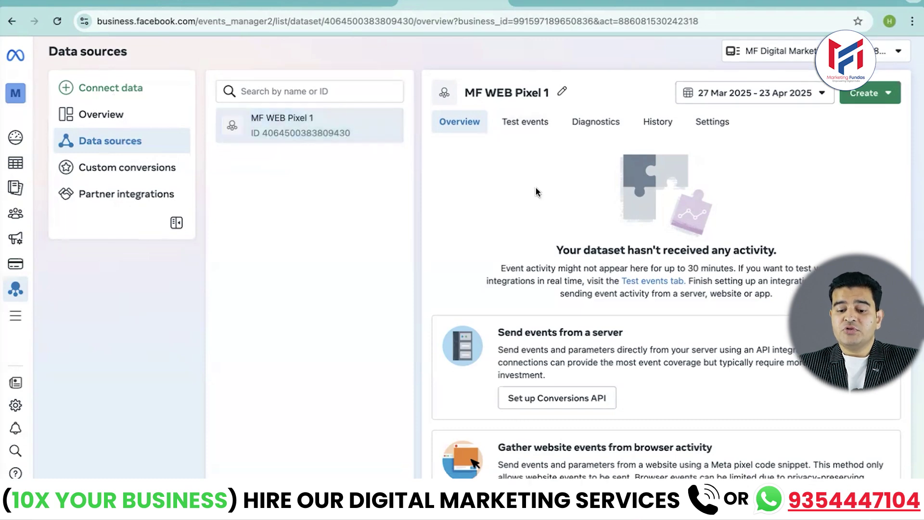
pyautogui.scroll(-6, 536, 188)
pyautogui.scroll(6, 536, 189)
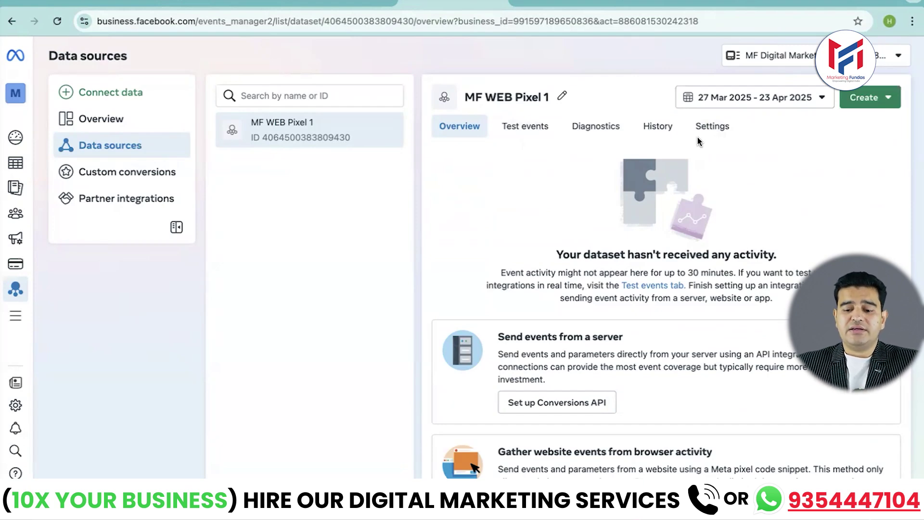
# Step: Recheck the Meta pixel code near the start of header.php and switch to the live marketingfundas.co.in homepage
pyautogui.click(671, 2)
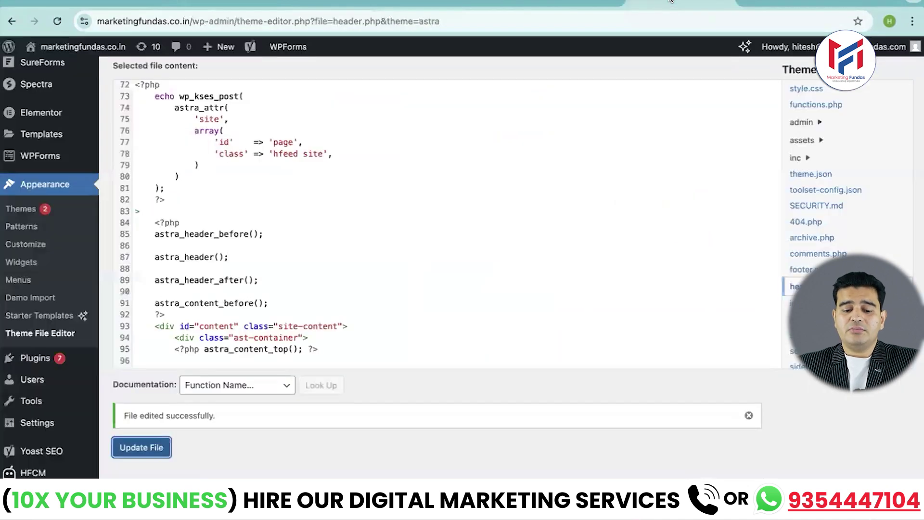
pyautogui.scroll(15, 361, 186)
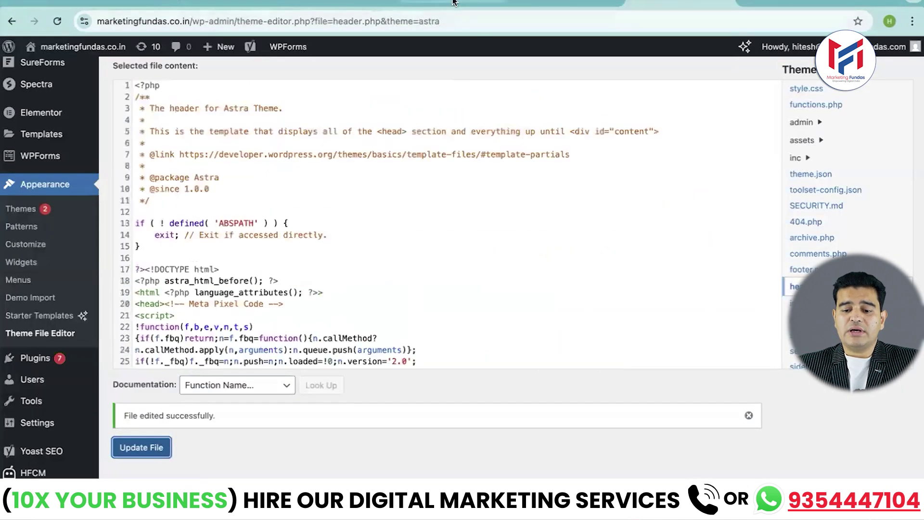
pyautogui.click(454, 3)
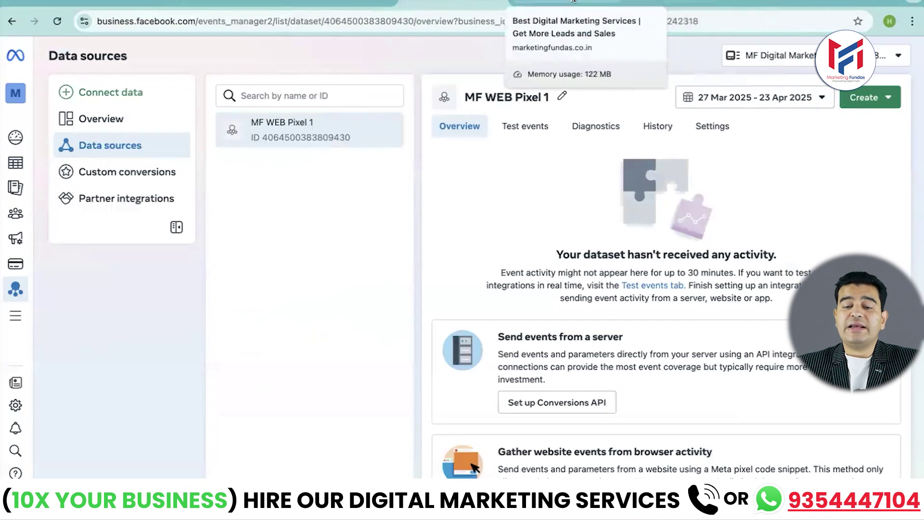
pyautogui.click(573, 2)
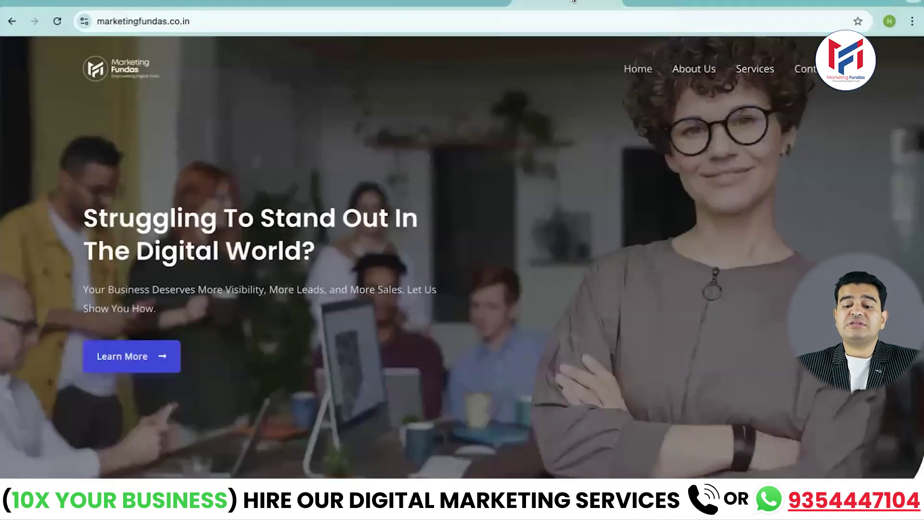
# Step: Open the Meta Pixel Helper page in the Chrome Web Store and add the extension to Chrome
pyautogui.click(801, 4)
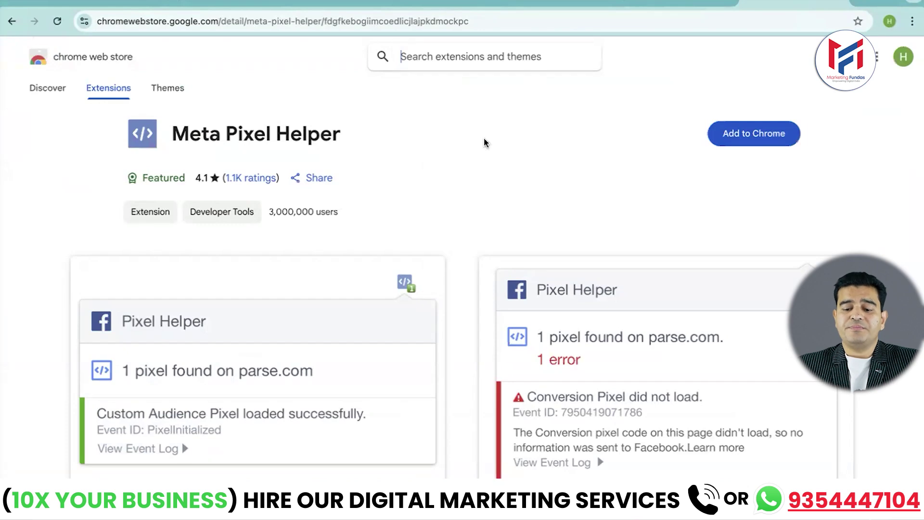
pyautogui.click(745, 135)
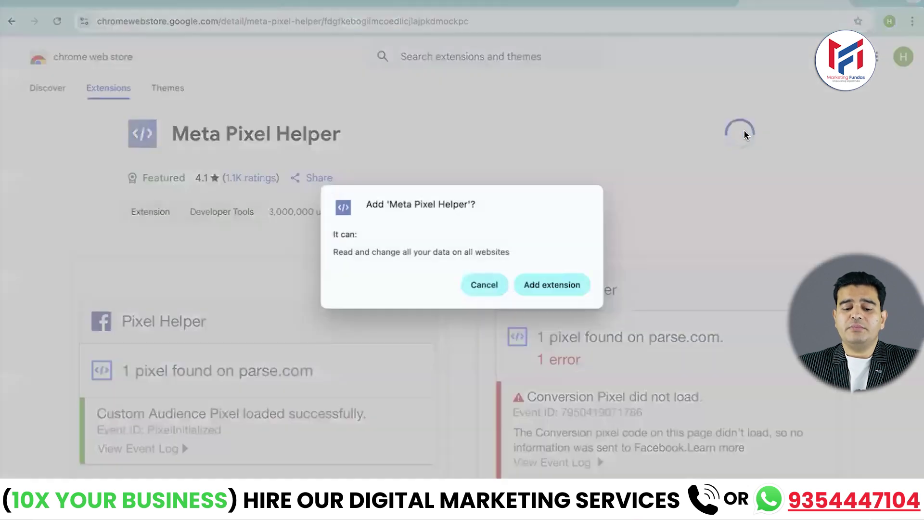
pyautogui.click(552, 285)
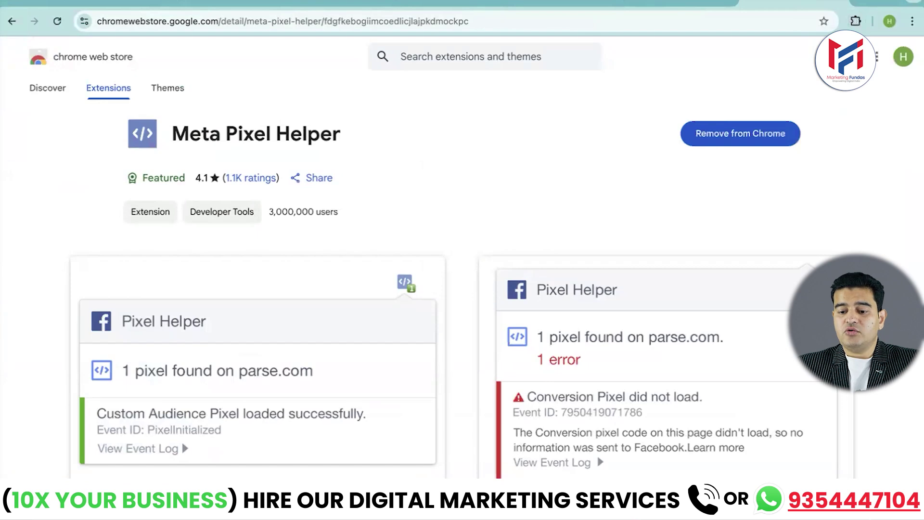
# Step: Pin the Meta Pixel Helper extension so it stays directly accessible in the browser
pyautogui.click(856, 23)
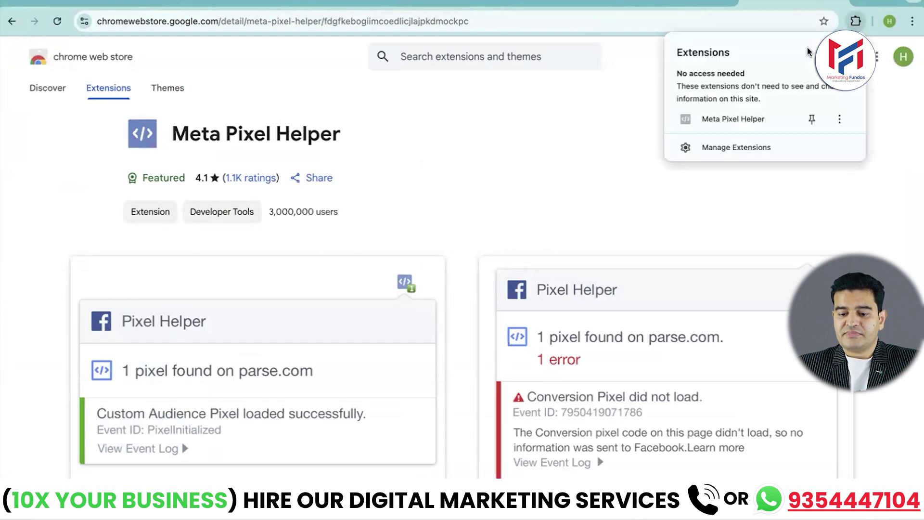
pyautogui.click(812, 119)
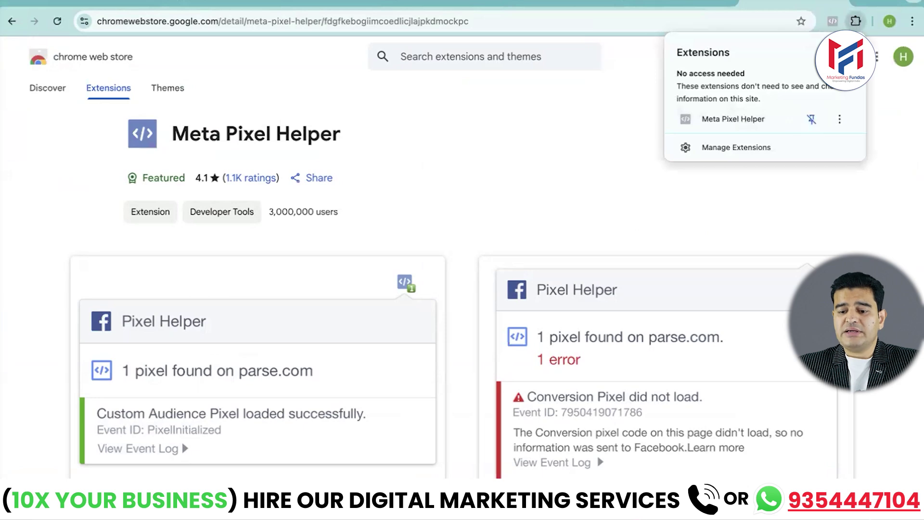
pyautogui.click(812, 120)
pyautogui.click(812, 122)
pyautogui.click(813, 121)
pyautogui.click(812, 122)
pyautogui.click(750, 24)
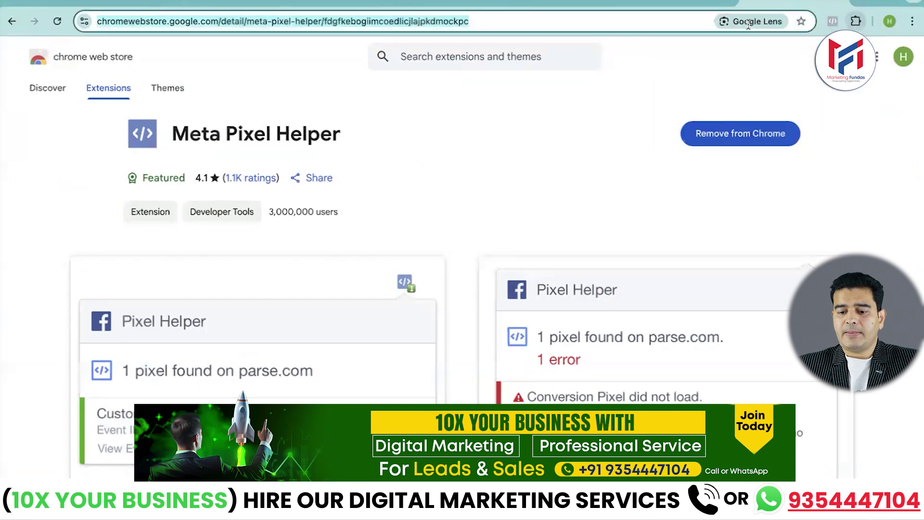
# Step: Check for a pixel with Meta Pixel Helper on the web store page and on the marketingfundas.co.in homepage
pyautogui.click(833, 23)
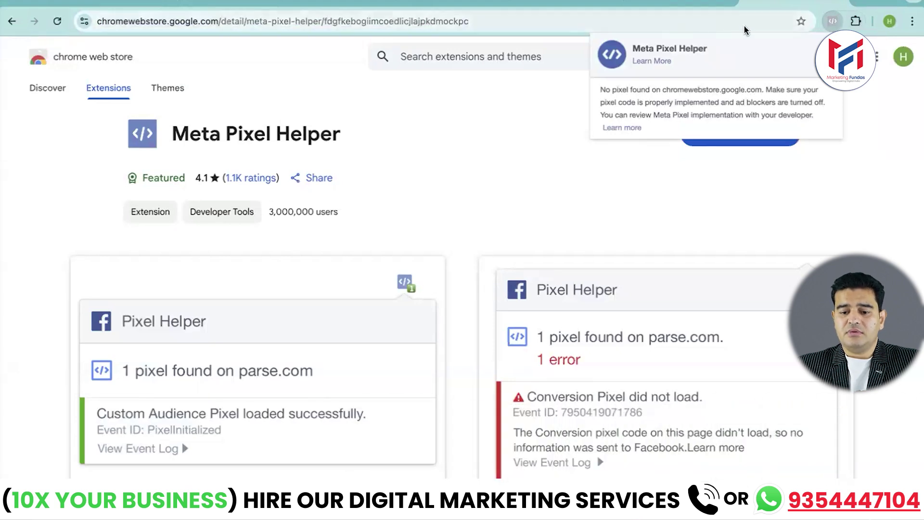
pyautogui.click(573, 3)
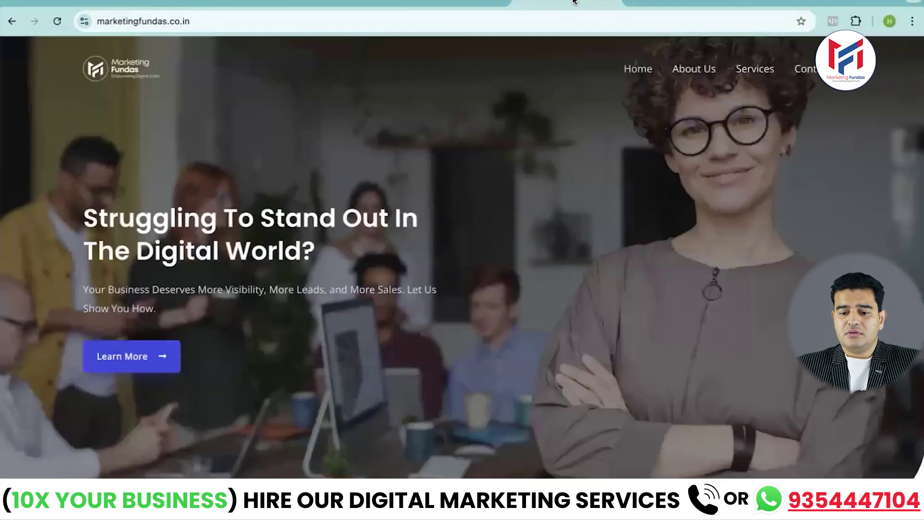
pyautogui.click(833, 22)
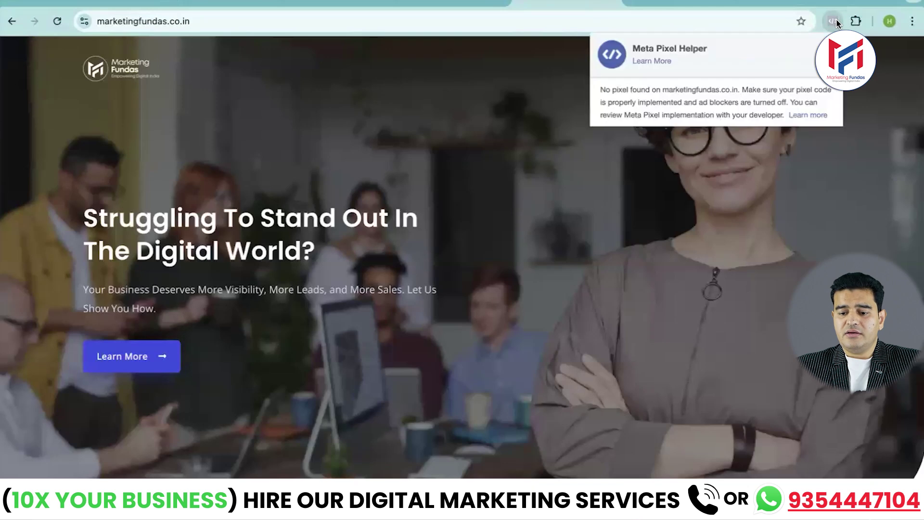
# Step: Reload the marketingfundas.co.in homepage and check its pixel again with Meta Pixel Helper
pyautogui.click(744, 23)
pyautogui.press('Return')
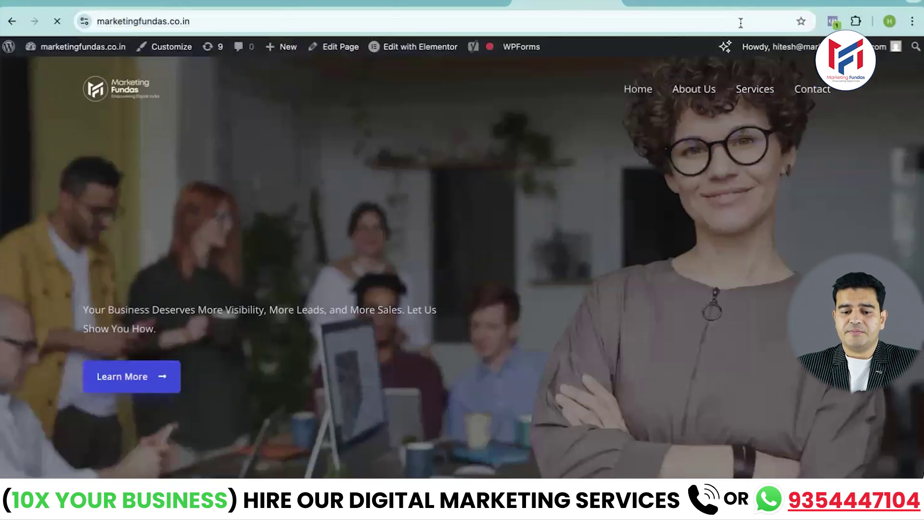
pyautogui.moveTo(784, 50)
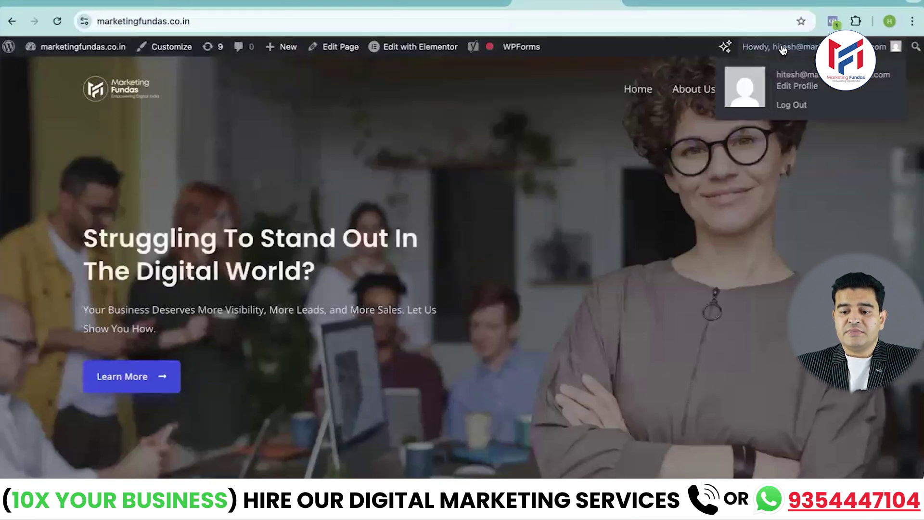
pyautogui.click(833, 22)
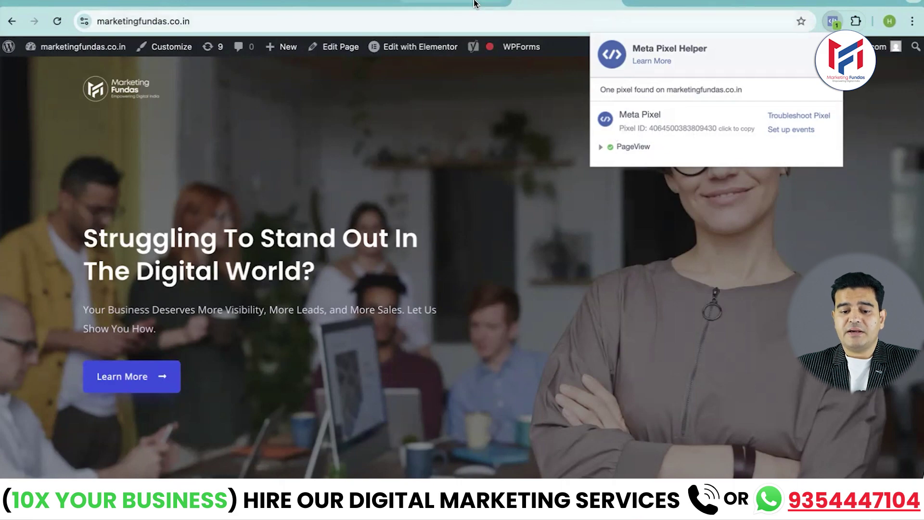
# Step: Compare the MF WEB Pixel 1 ID in Events Manager with the pixel ID Meta Pixel Helper reports on the homepage
pyautogui.click(443, 3)
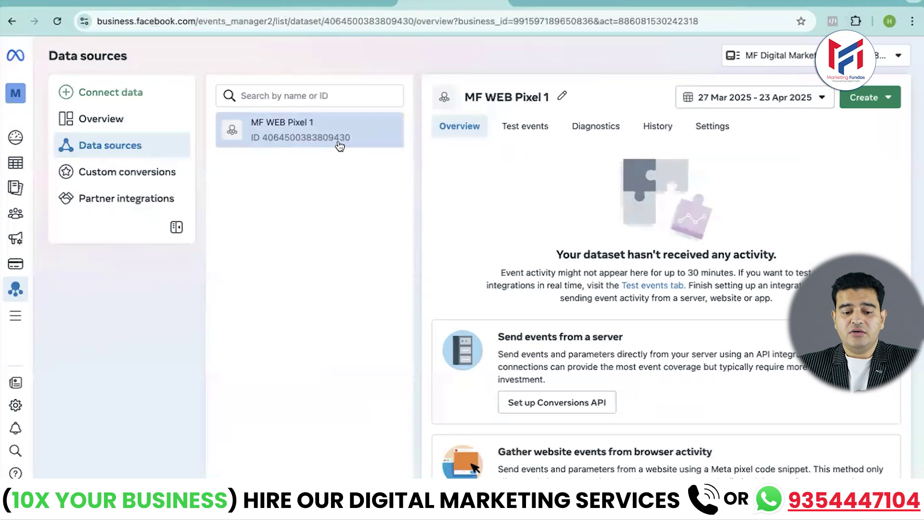
pyautogui.click(552, 2)
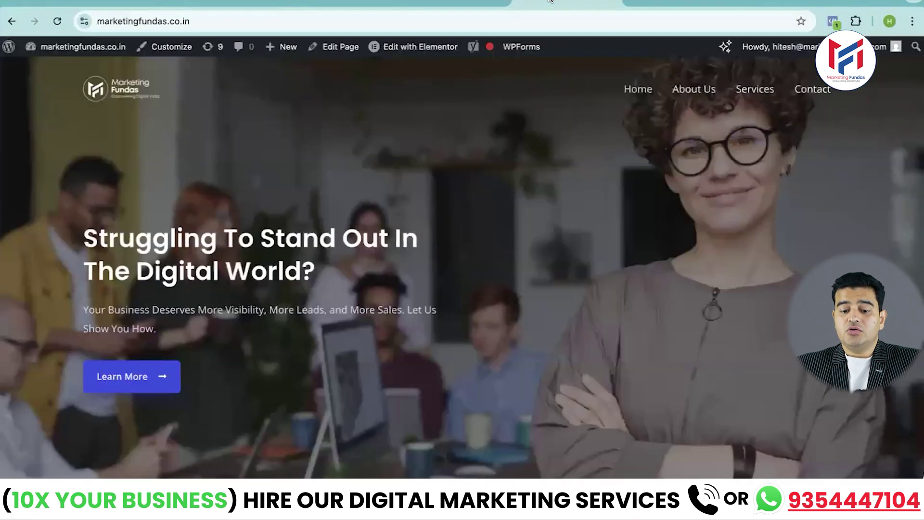
pyautogui.click(833, 23)
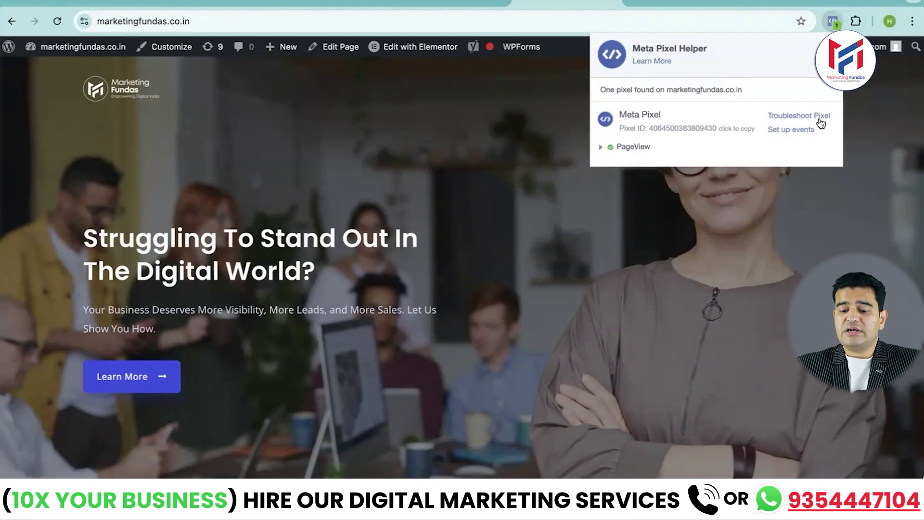
pyautogui.click(790, 129)
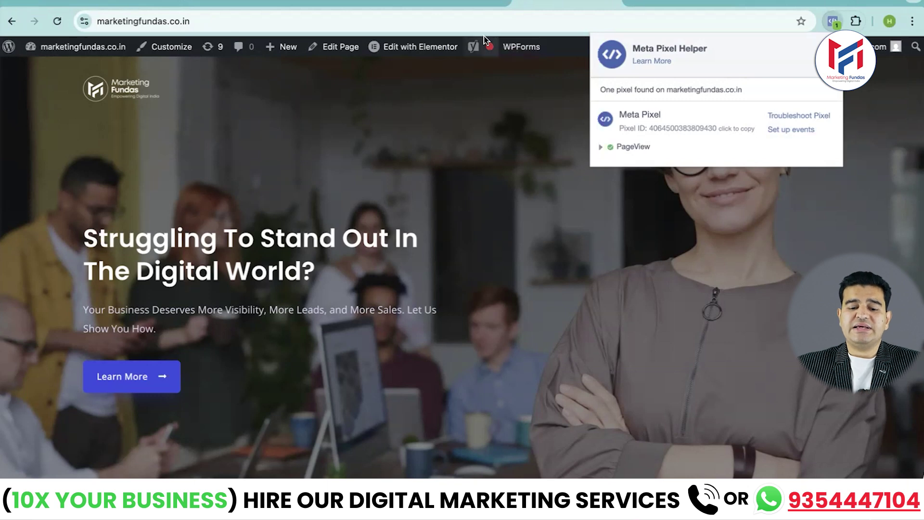